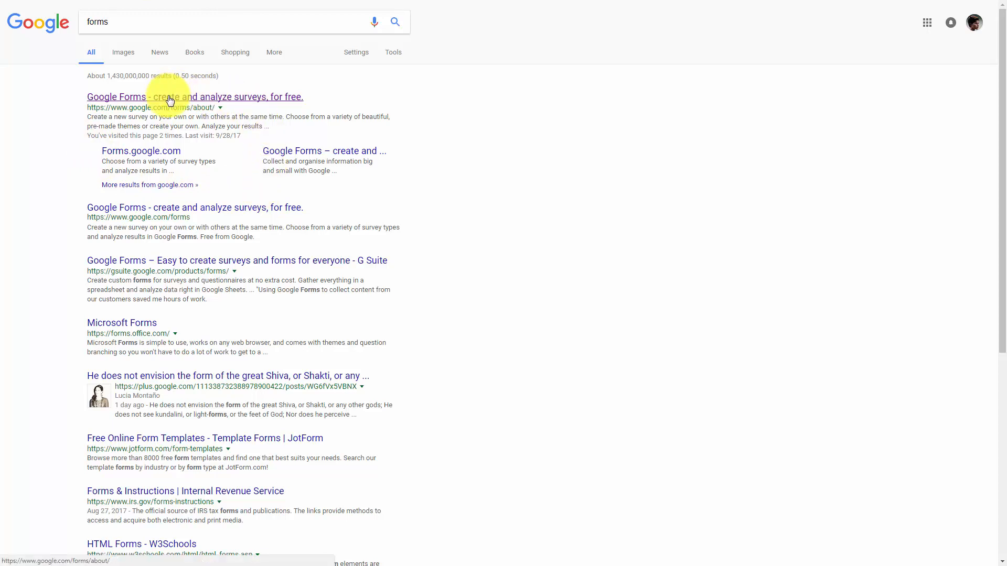
Step: Open Google Forms from the search results and create a blank form titled "Productivity Survey" with the description "How Much Do You Use Google Tools?"
{"action": "left_click", "coordinate": [170, 99]}
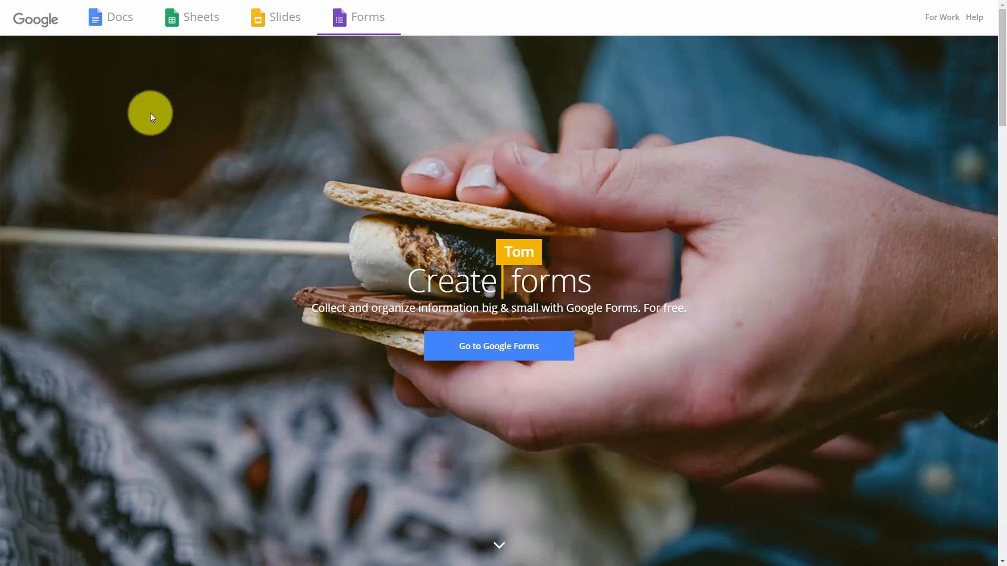
{"action": "left_click", "coordinate": [482, 356]}
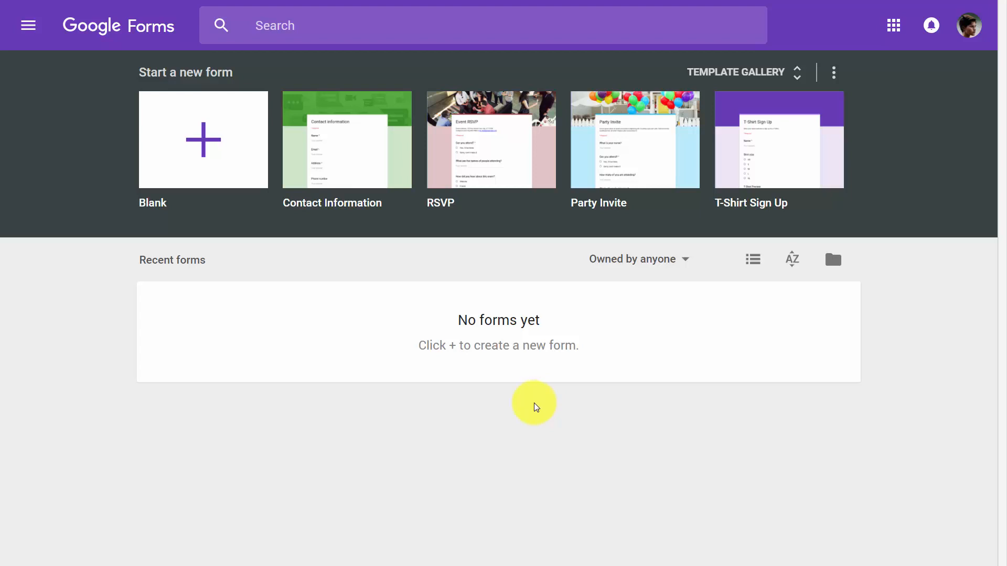
{"action": "left_click", "coordinate": [210, 145]}
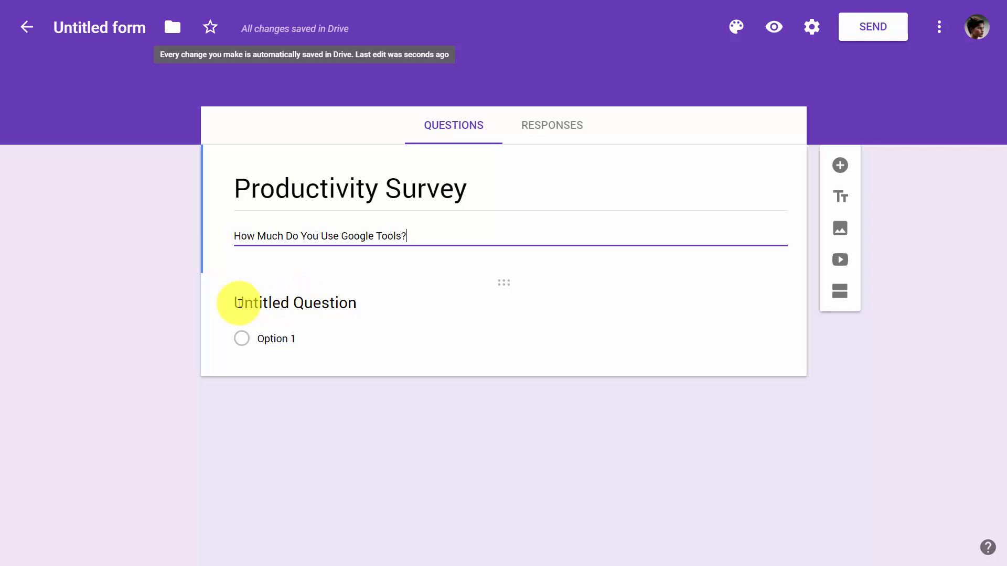
Step: Make the untitled question a required "Are you more productive than you were last week?" with all suggested answers: Yes, No and Maybe
{"action": "key", "text": "ctrl+a"}
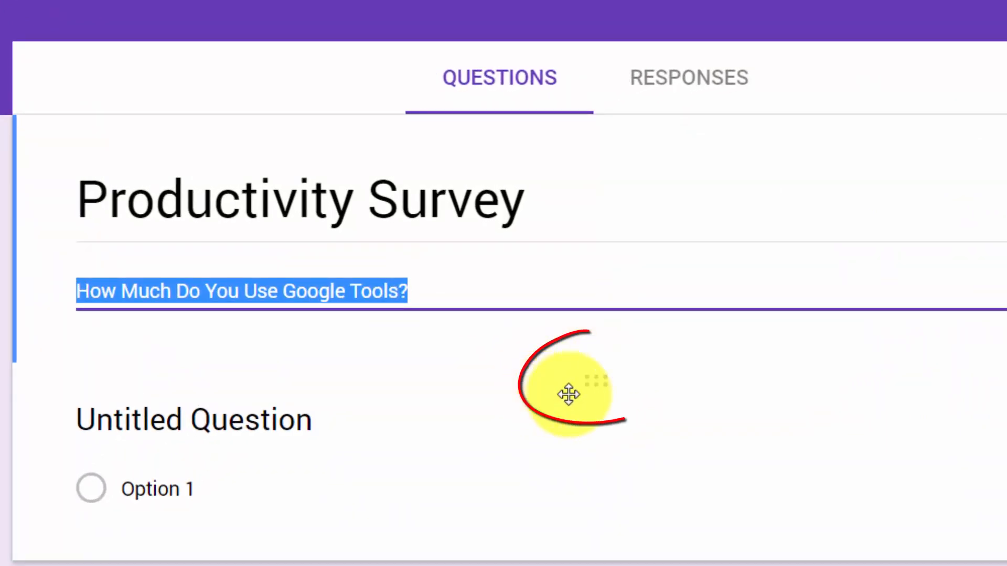
{"action": "left_click", "coordinate": [595, 385]}
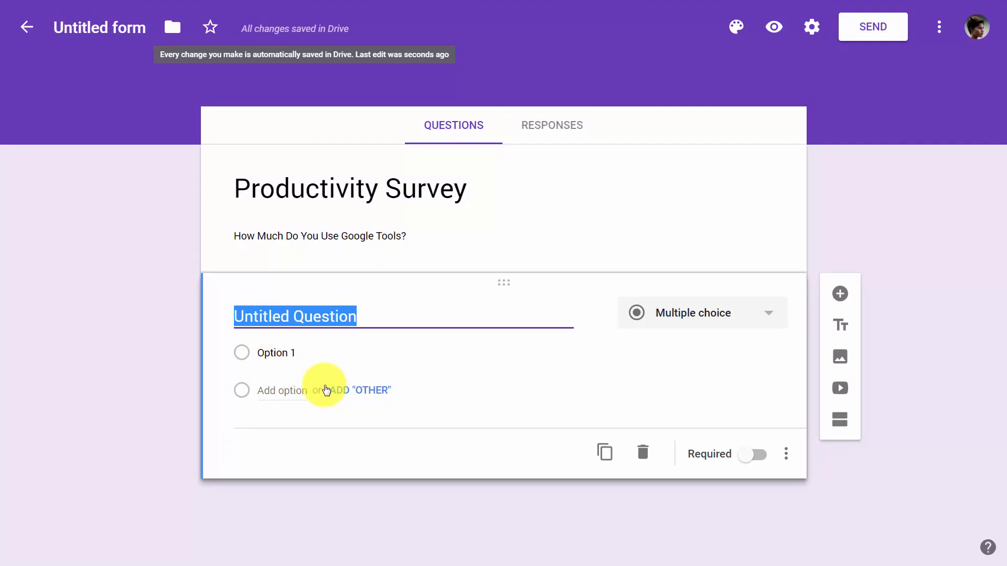
{"action": "type", "text": "Are you more productive than you were last week?"}
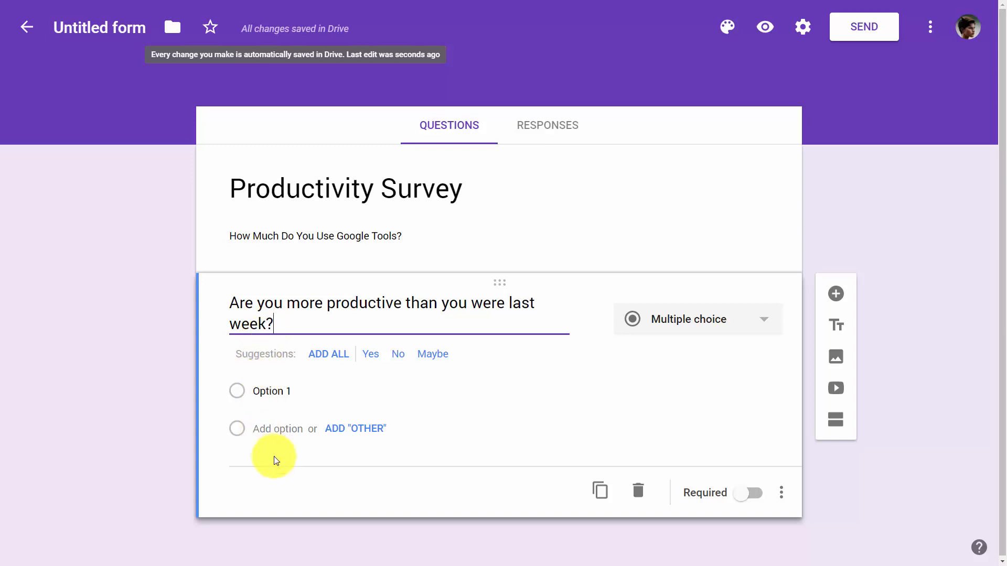
{"action": "left_click", "coordinate": [323, 357]}
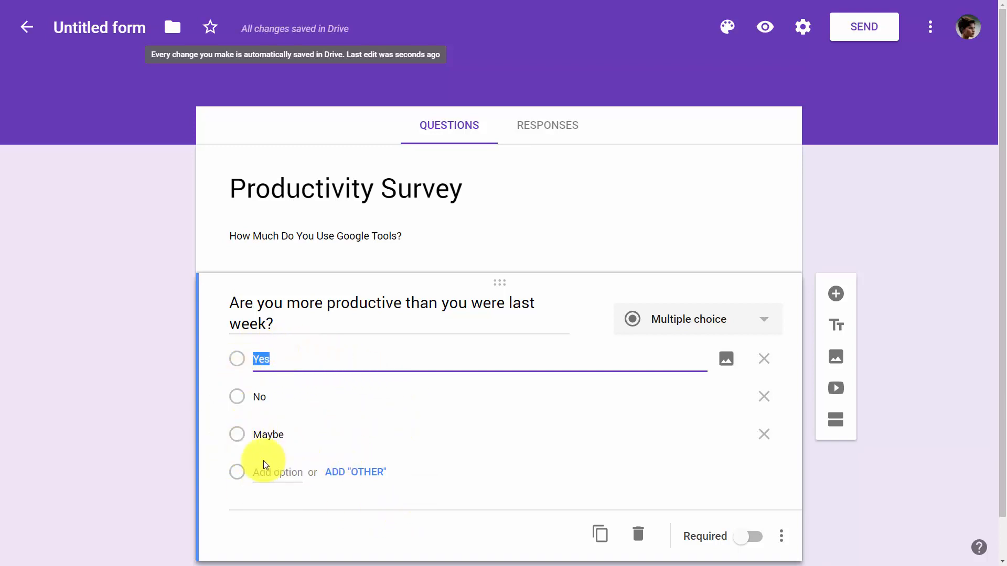
{"action": "left_click", "coordinate": [759, 540]}
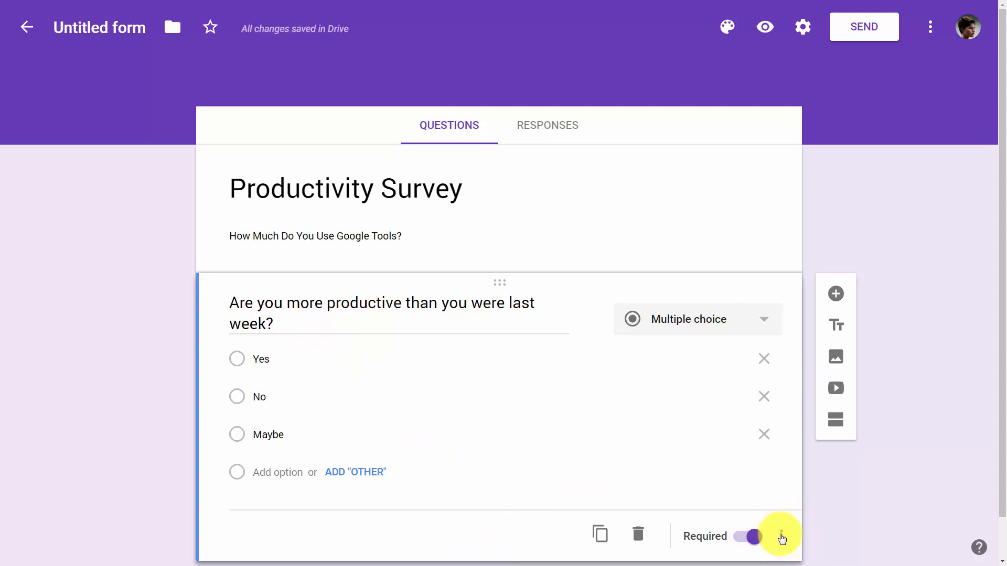
{"action": "left_click", "coordinate": [781, 535]}
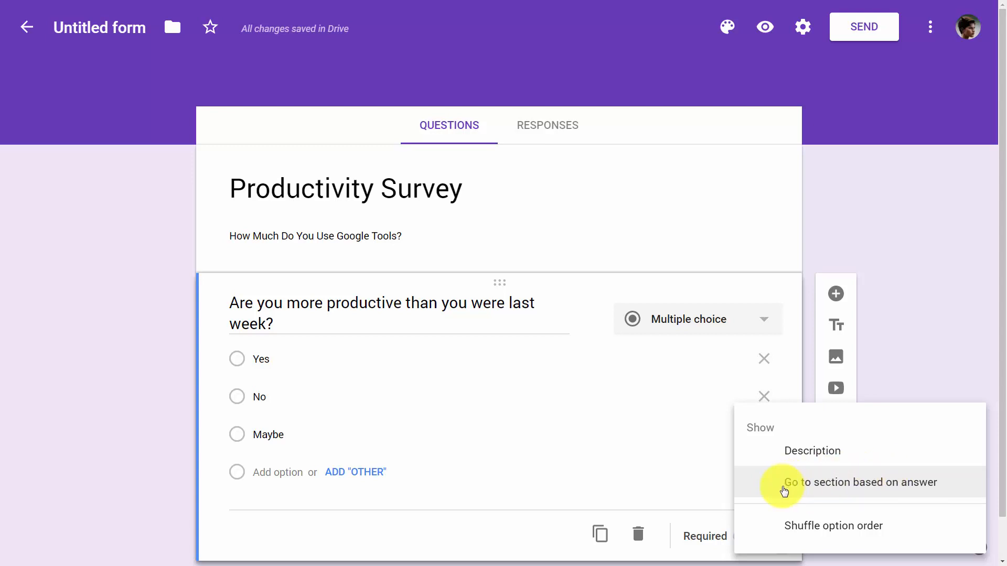
{"action": "left_click", "coordinate": [652, 524]}
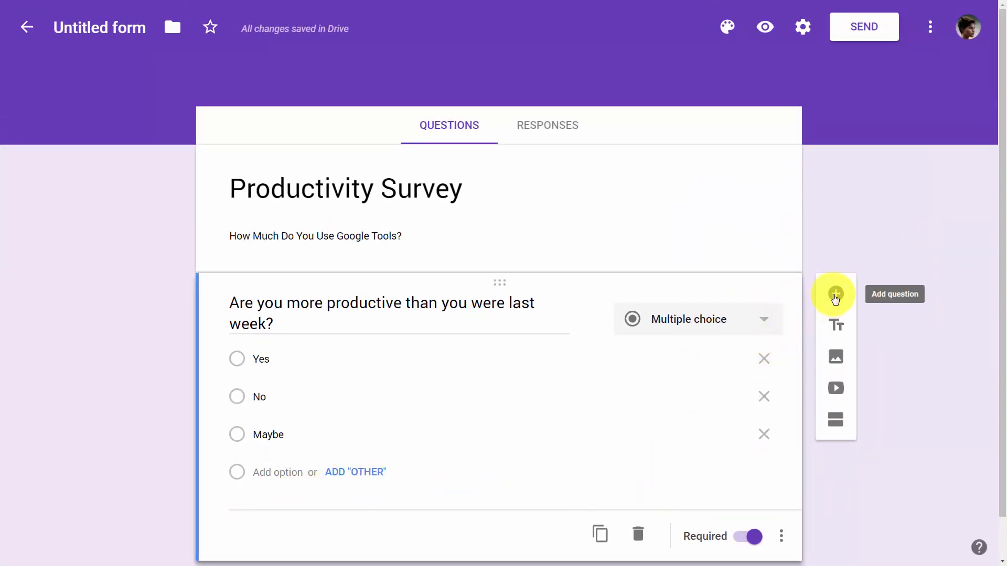
Step: Add a short answer question asking "What is your most used productivity tool?" below the first question
{"action": "left_click", "coordinate": [835, 295]}
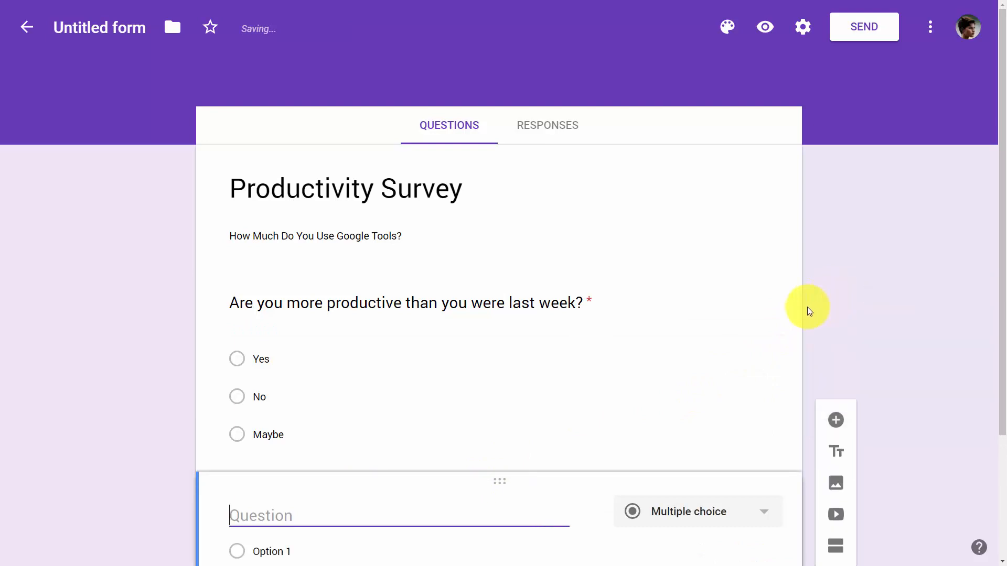
{"action": "scroll", "coordinate": [719, 337], "scroll_direction": "down", "scroll_amount": 1}
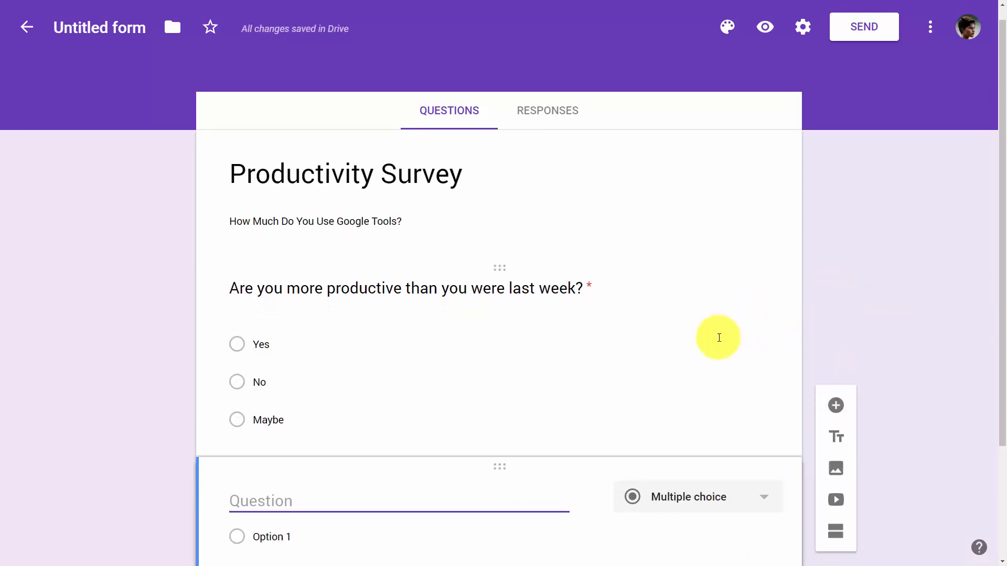
{"action": "scroll", "coordinate": [718, 338], "scroll_direction": "down", "scroll_amount": 3}
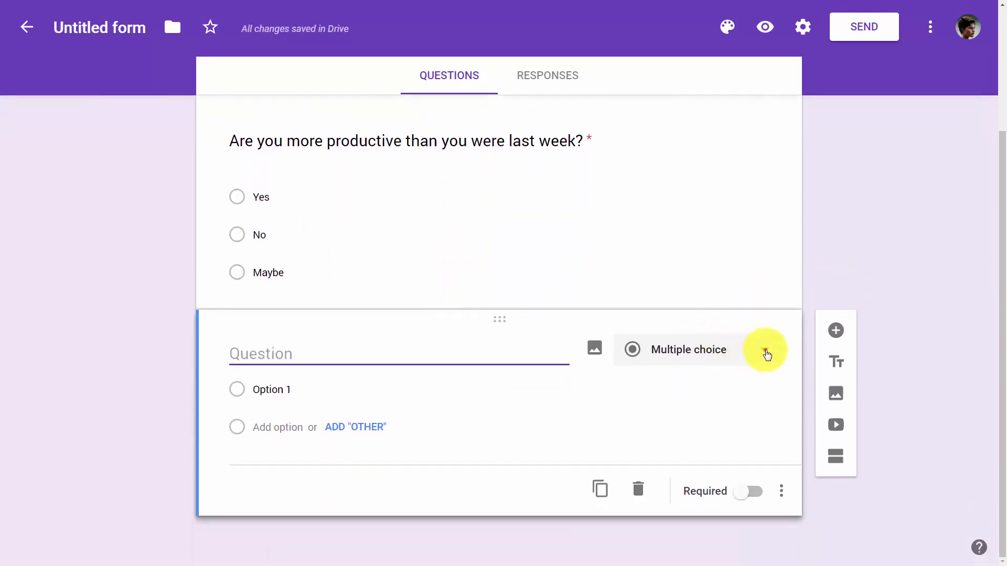
{"action": "left_click", "coordinate": [765, 352]}
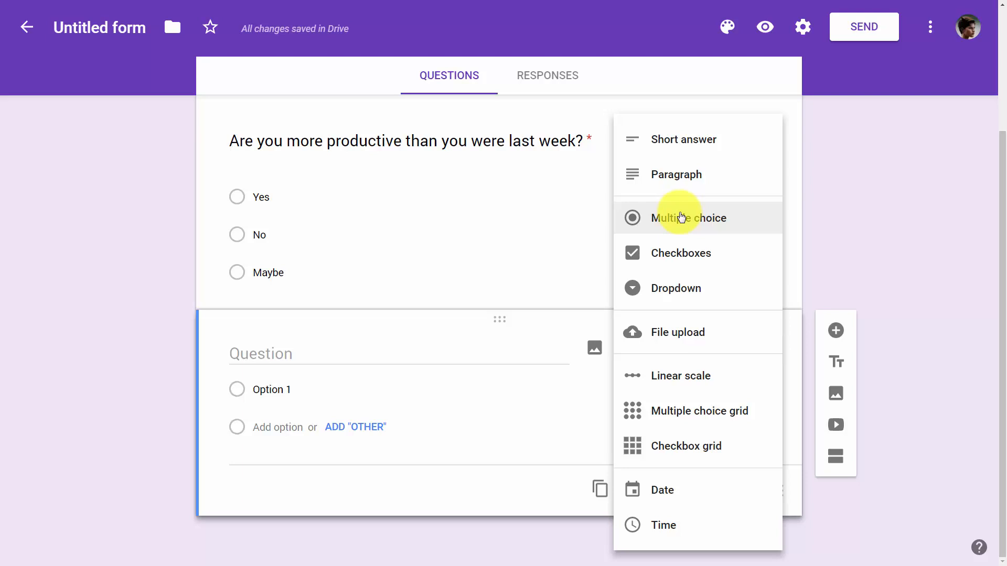
{"action": "left_click", "coordinate": [683, 142]}
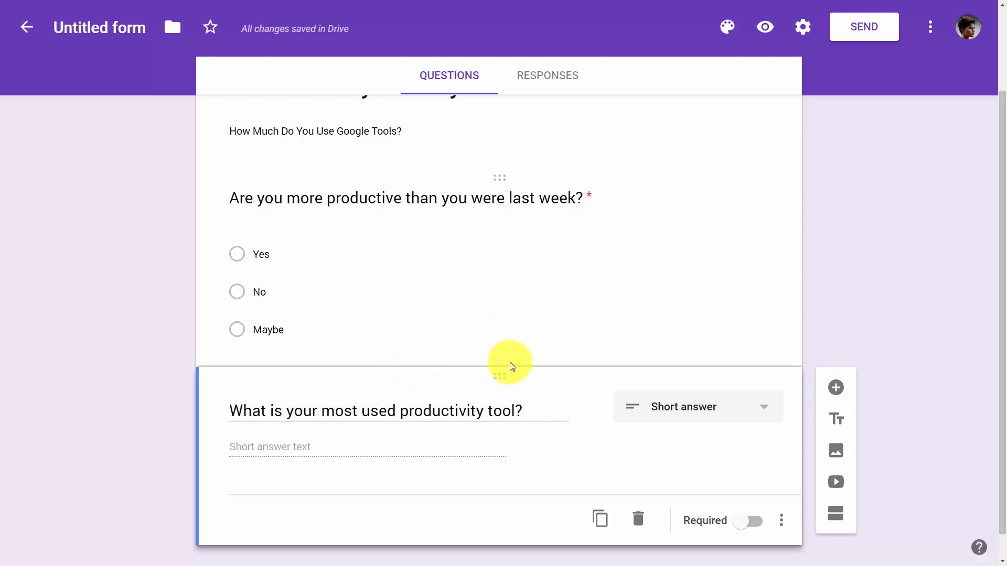
Step: Invite a collaborator by e-mail to edit the form, preventing editors from changing access and adding new people
{"action": "scroll", "coordinate": [512, 366], "scroll_direction": "up", "scroll_amount": 1}
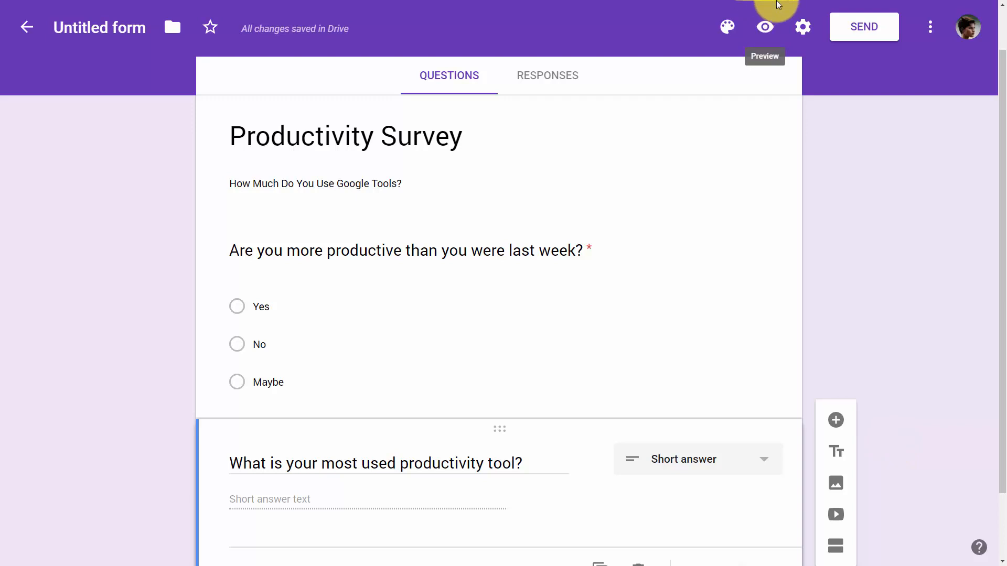
{"action": "left_click", "coordinate": [929, 28]}
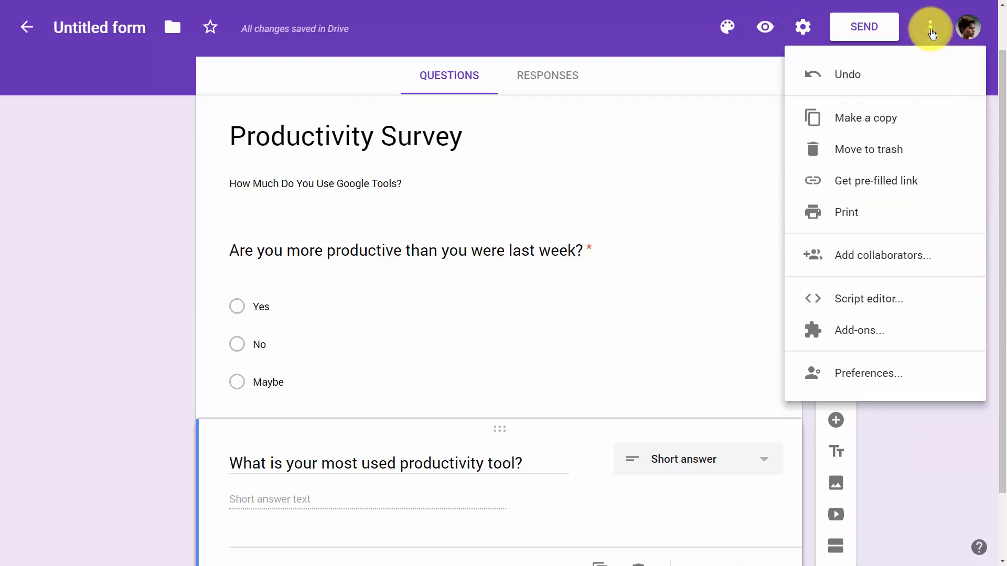
{"action": "left_click", "coordinate": [863, 257]}
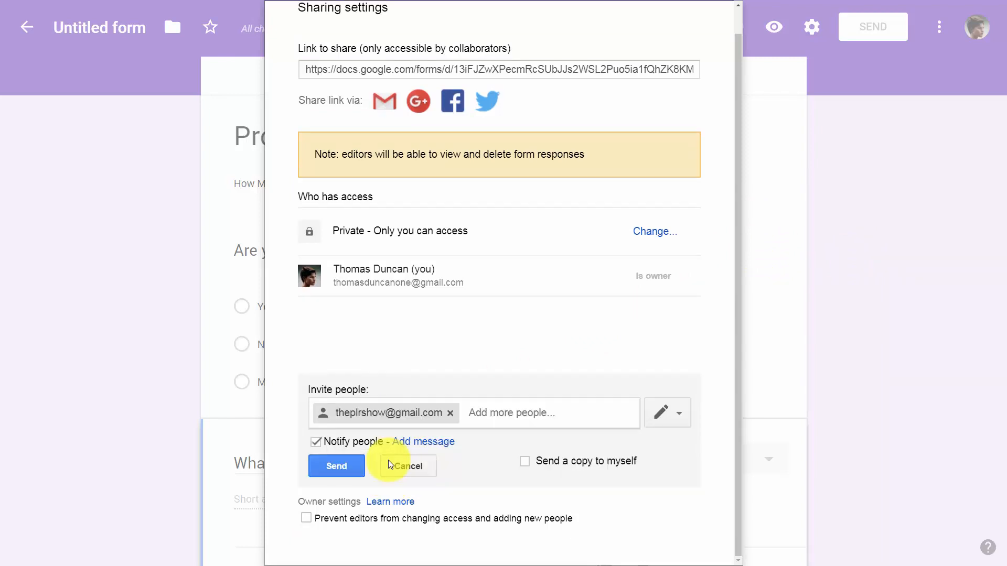
{"action": "left_click", "coordinate": [306, 518]}
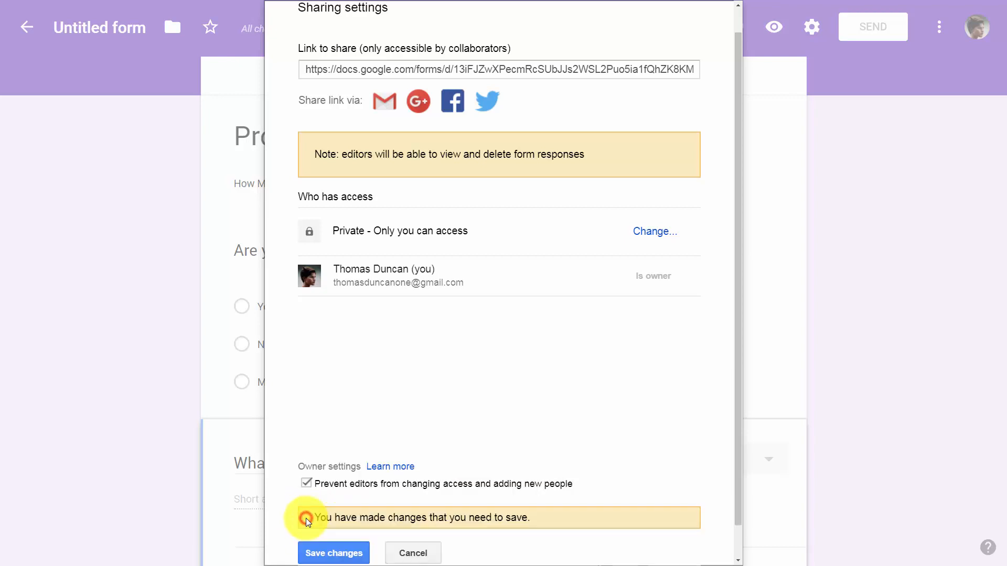
{"action": "left_click", "coordinate": [333, 555]}
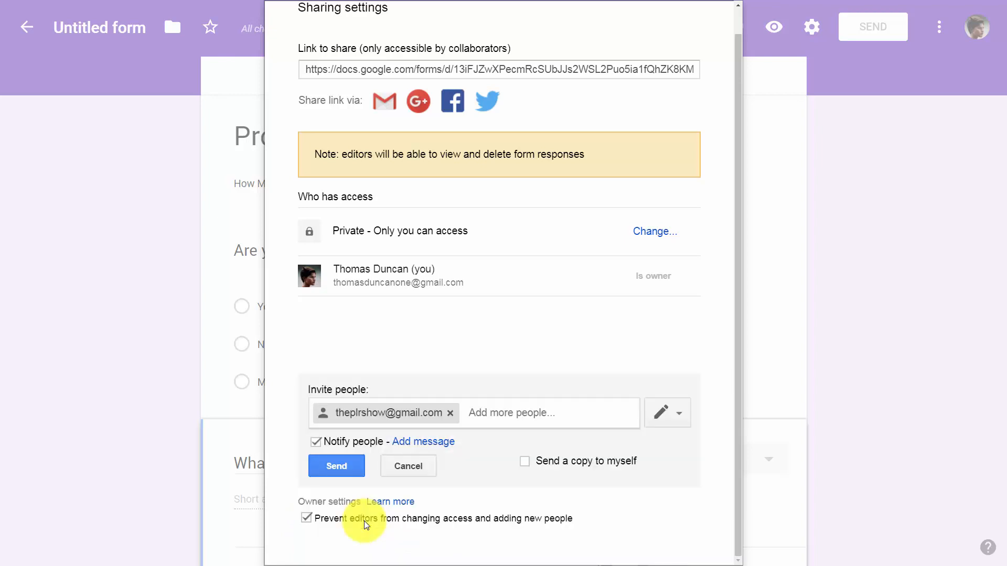
{"action": "left_click", "coordinate": [336, 466]}
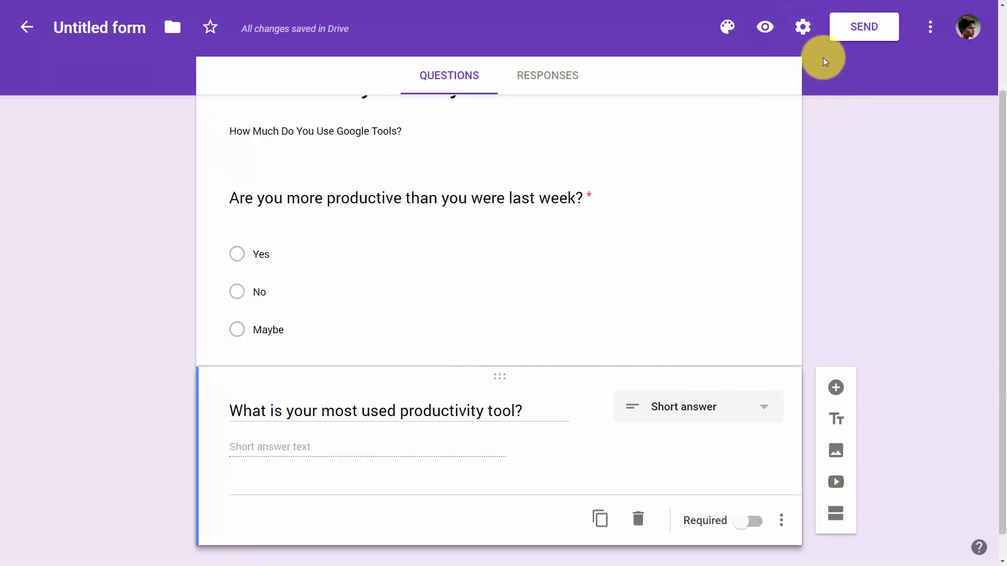
Step: Preview the survey as respondents see it and return to editing the form
{"action": "left_click", "coordinate": [765, 27]}
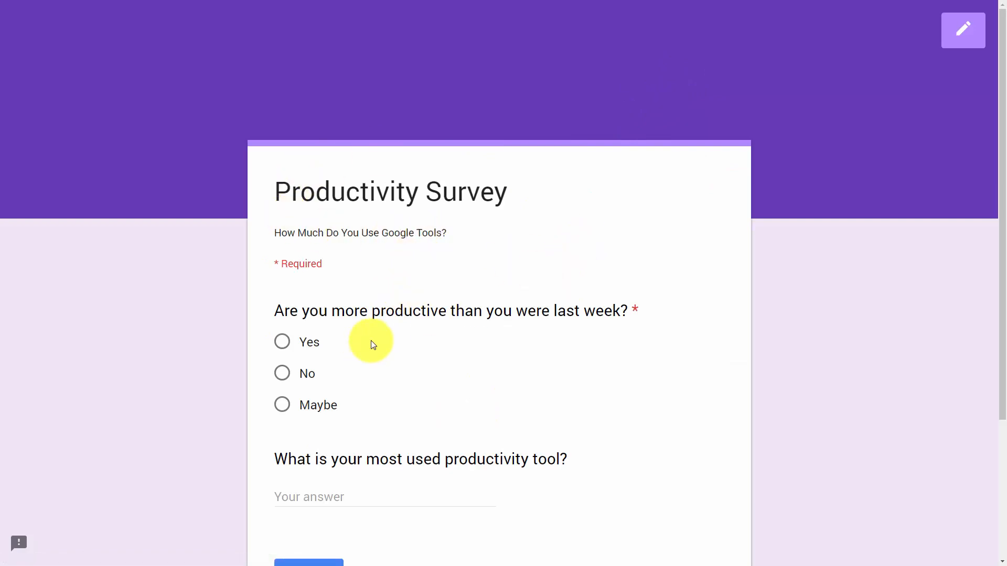
{"action": "left_click", "coordinate": [965, 30]}
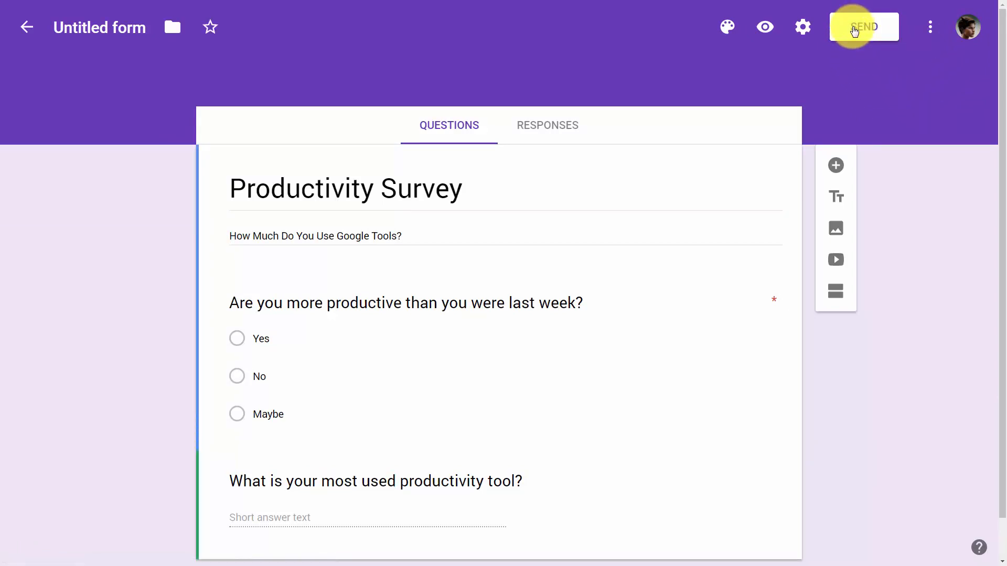
Step: Copy the form's embed HTML code from its sending options
{"action": "left_click", "coordinate": [854, 31]}
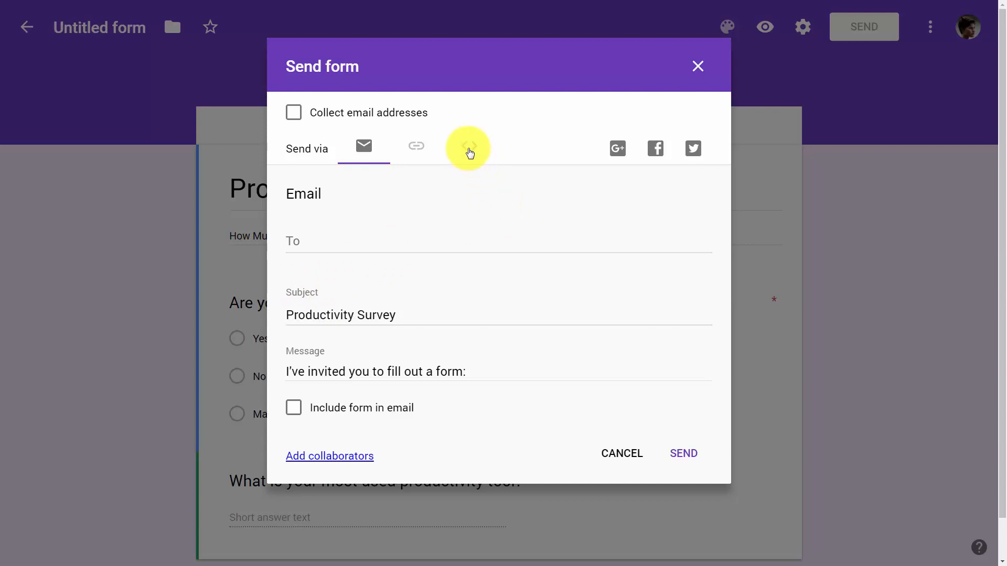
{"action": "left_click", "coordinate": [469, 149]}
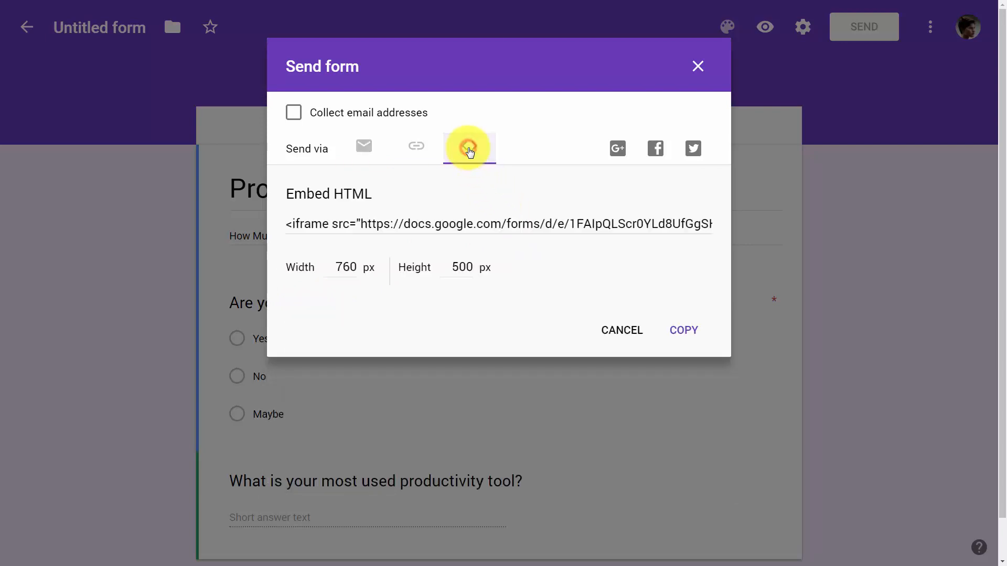
{"action": "left_click", "coordinate": [415, 227]}
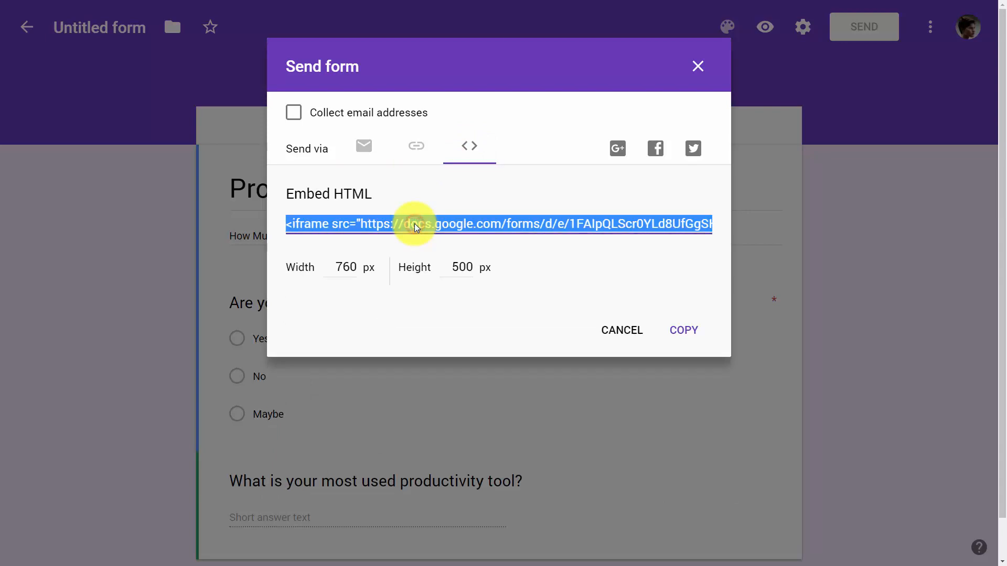
{"action": "right_click", "coordinate": [415, 227]}
{"action": "left_click", "coordinate": [431, 231]}
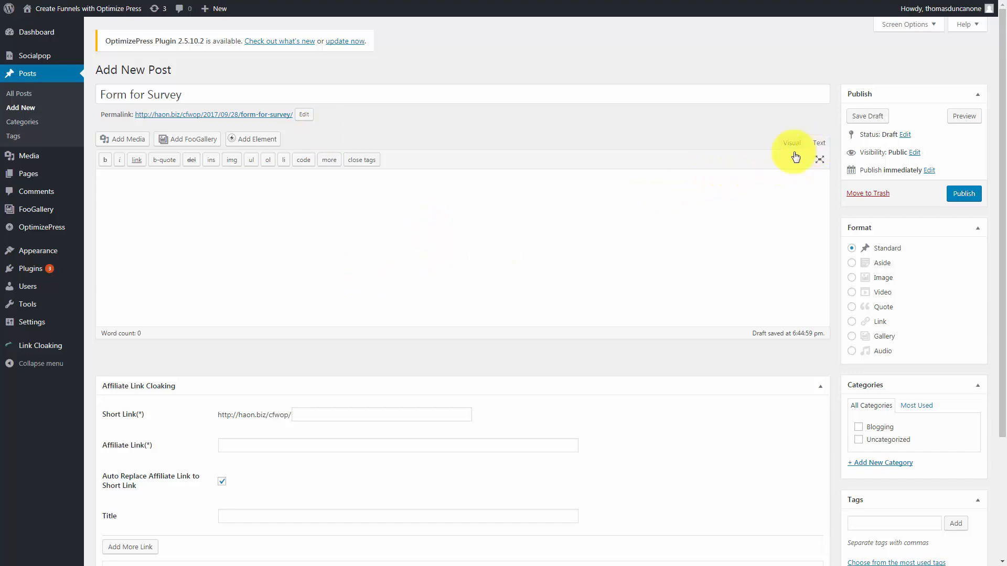
Step: Switch to WordPress, paste the embed code into the body of the "Form for Survey" post and publish it
{"action": "left_click", "coordinate": [146, 184]}
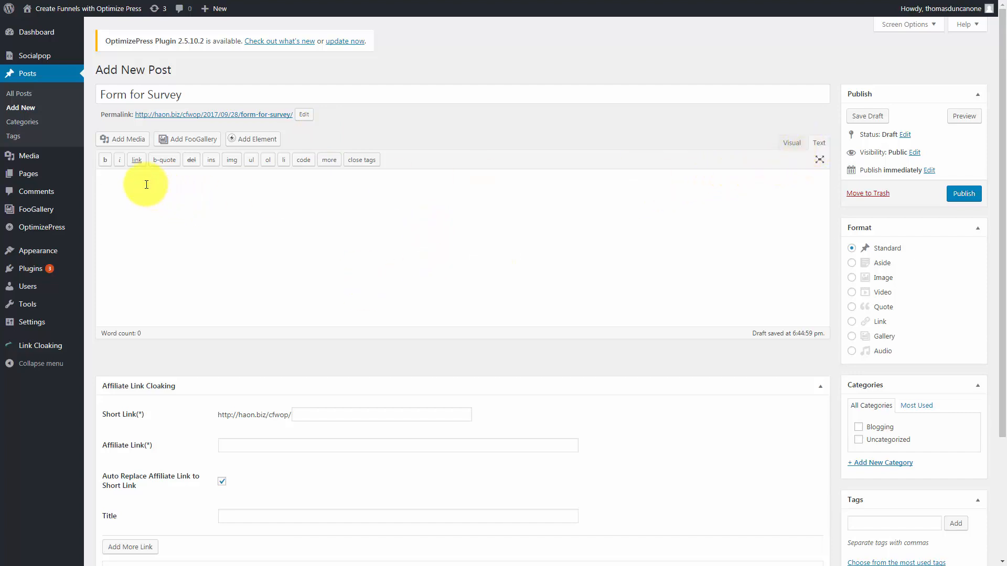
{"action": "key", "text": "ctrl+v"}
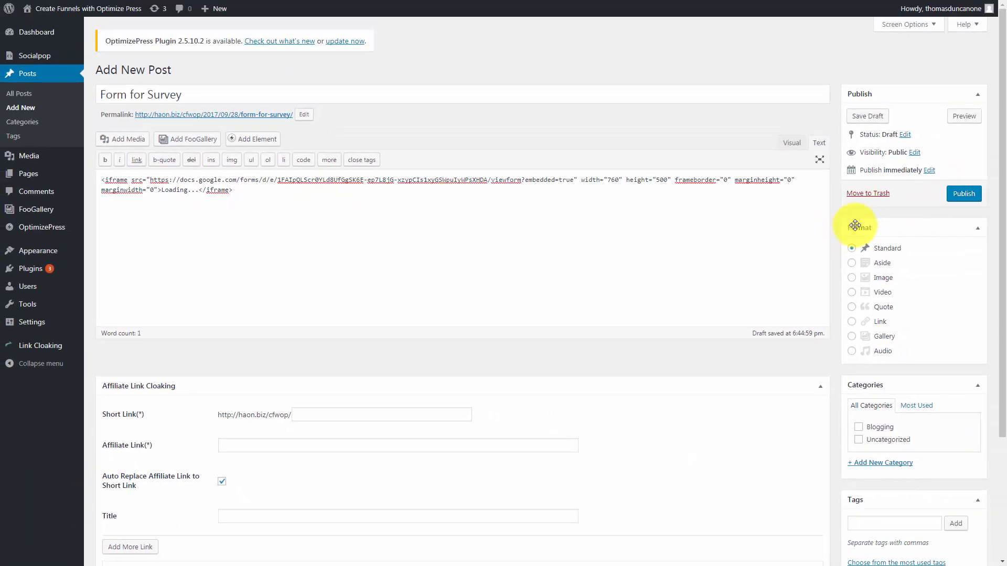
{"action": "left_click", "coordinate": [952, 195]}
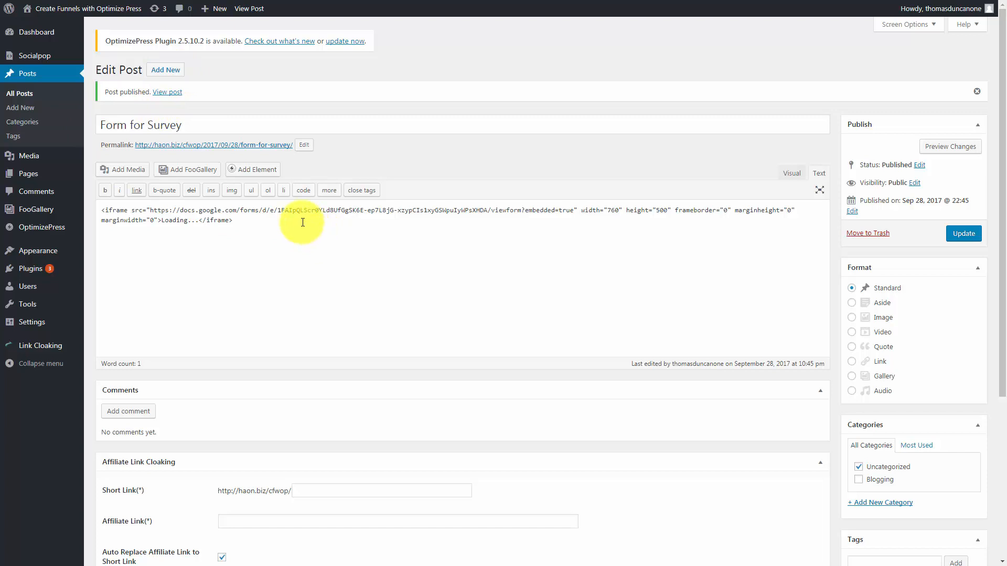
Step: View the published "Form for Survey" post and look through the embedded survey
{"action": "left_click", "coordinate": [169, 93]}
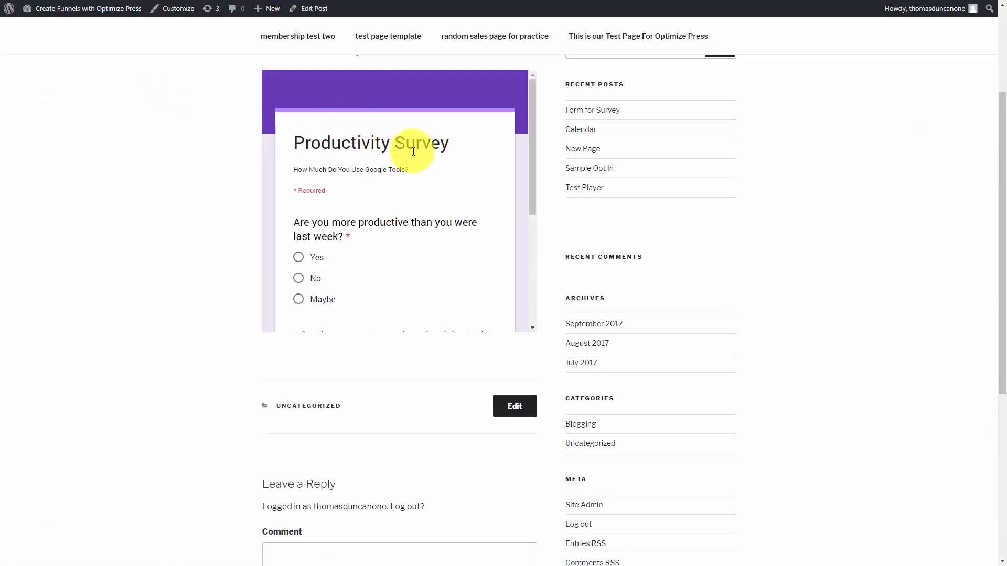
{"action": "scroll", "coordinate": [418, 157], "scroll_direction": "down", "scroll_amount": 2}
{"action": "scroll", "coordinate": [418, 161], "scroll_direction": "down", "scroll_amount": 2}
{"action": "scroll", "coordinate": [417, 165], "scroll_direction": "up", "scroll_amount": 5}
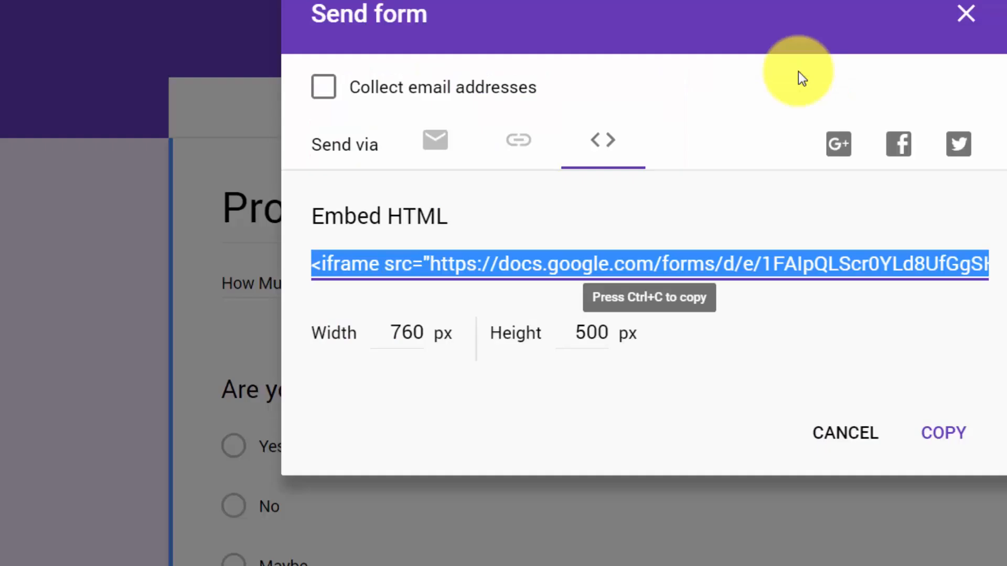
Step: Switch back to Google Forms and copy the form's shareable link from its sending options
{"action": "left_click", "coordinate": [381, 183]}
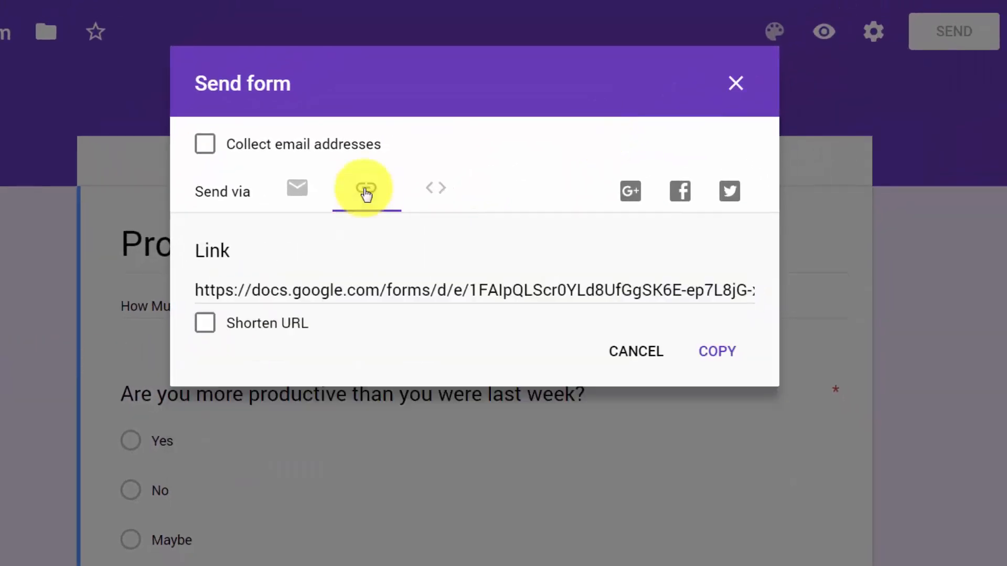
{"action": "left_click", "coordinate": [323, 290]}
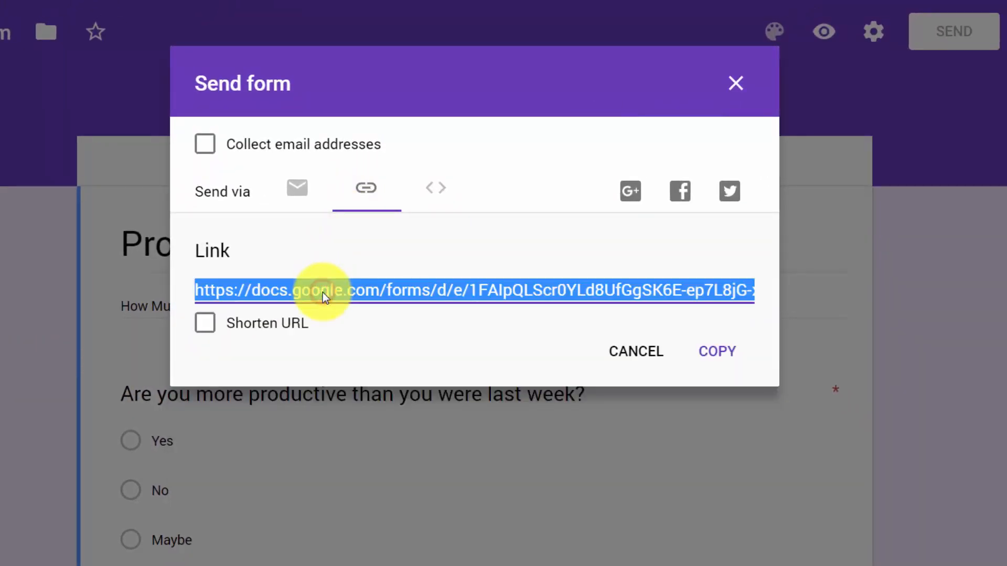
{"action": "right_click", "coordinate": [323, 292]}
{"action": "left_click", "coordinate": [347, 304]}
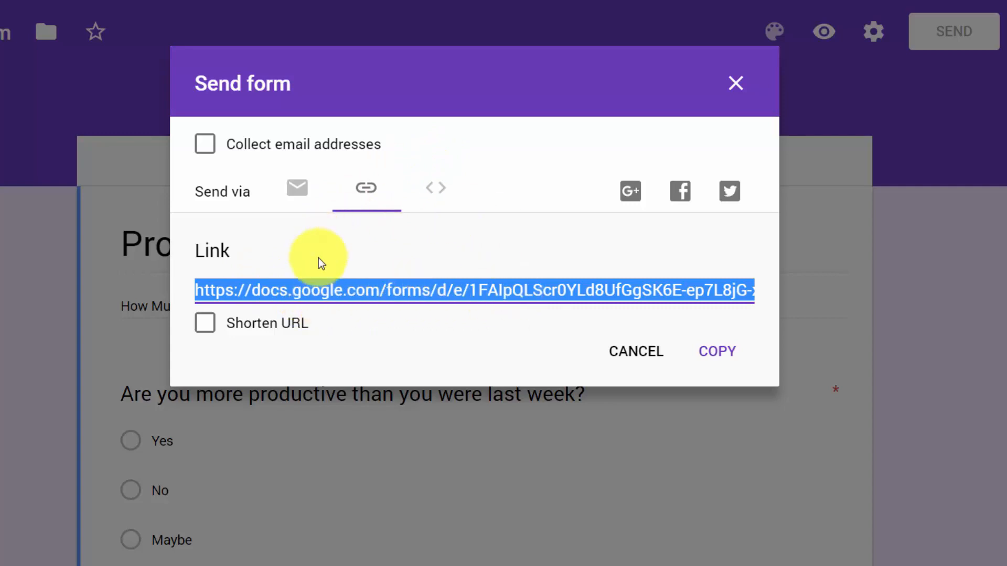
Step: Shorten the form's shareable URL and turn on collecting email addresses in the sending options
{"action": "left_click", "coordinate": [205, 323]}
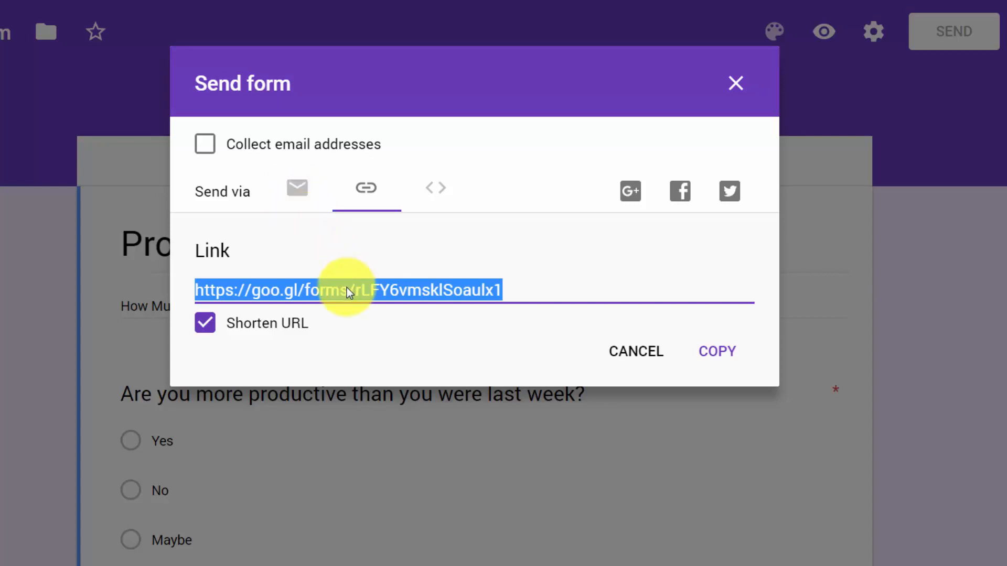
{"action": "left_click", "coordinate": [205, 147]}
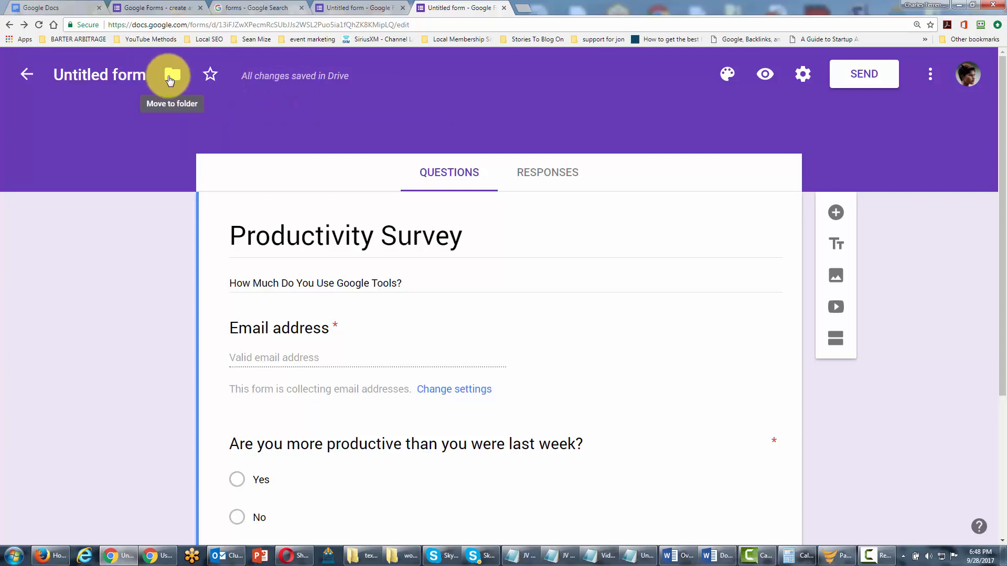
Step: Leave the survey for the Forms home page and switch to Google Drive to locate the saved form
{"action": "left_click", "coordinate": [170, 80]}
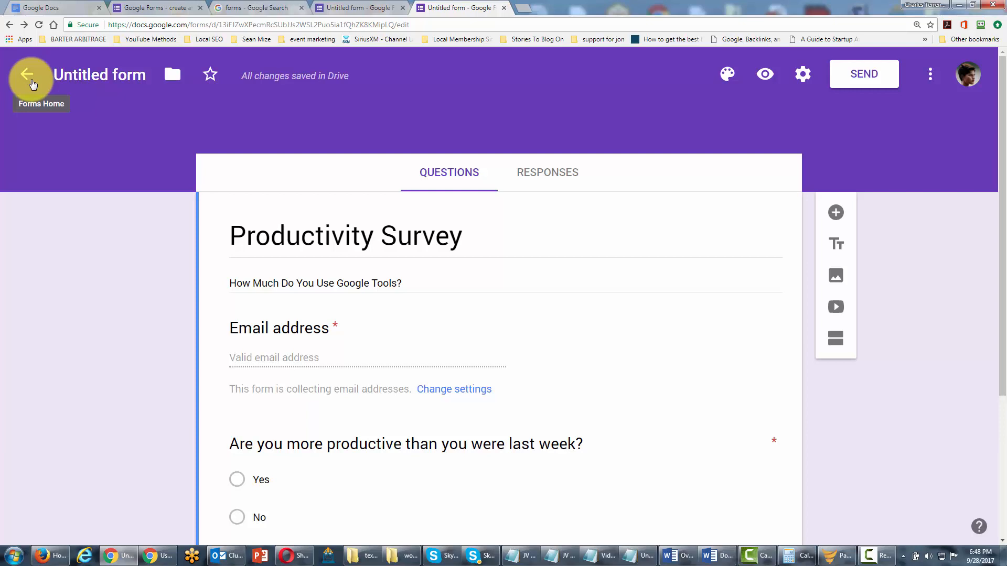
{"action": "left_click", "coordinate": [29, 78]}
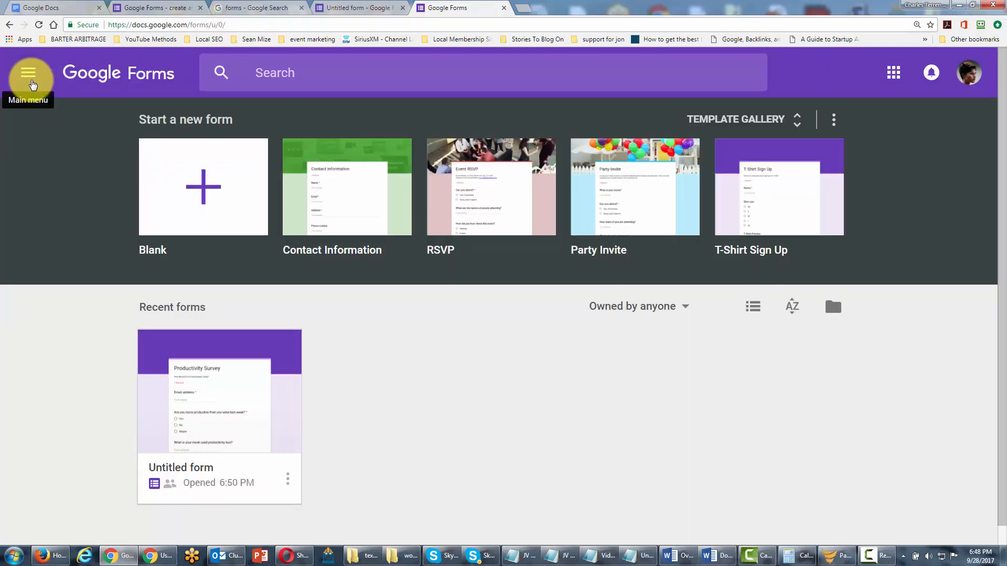
{"action": "left_click", "coordinate": [30, 80]}
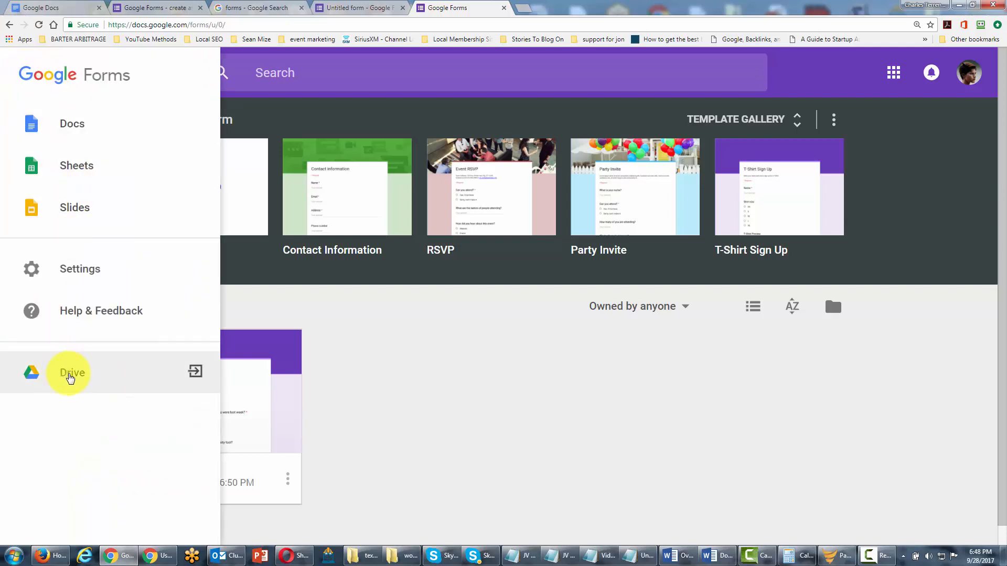
{"action": "left_click", "coordinate": [69, 376]}
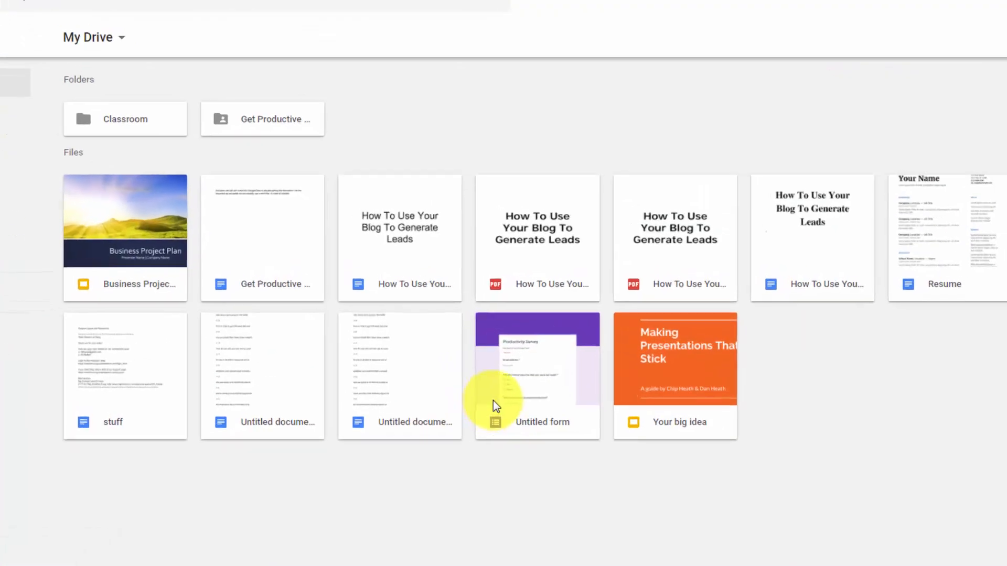